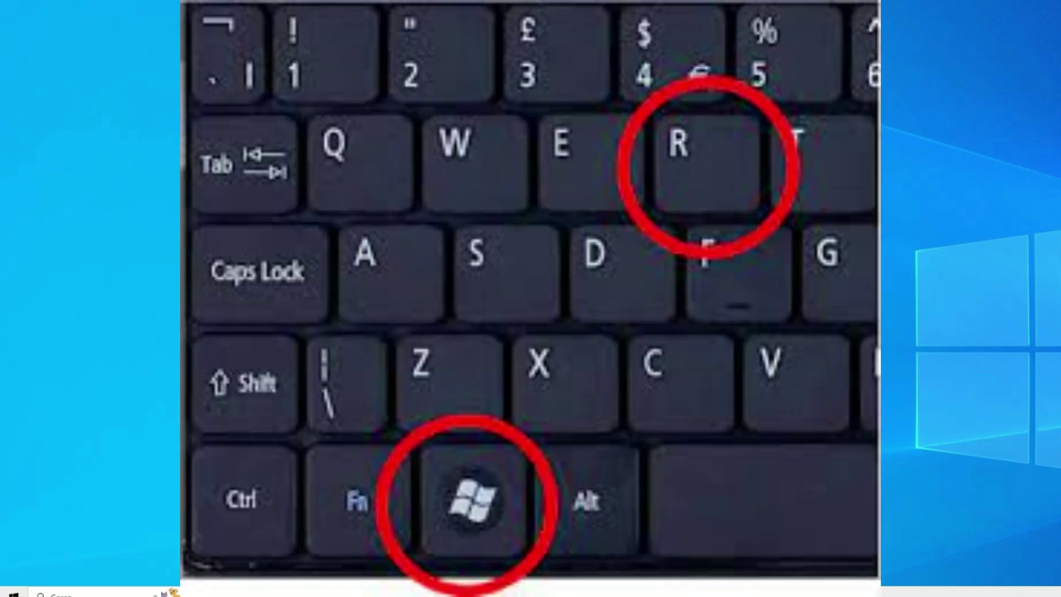
# - Run powercfg.cpl and choose the Prestazioni eccellenti power plan
pyautogui.press('super+r')
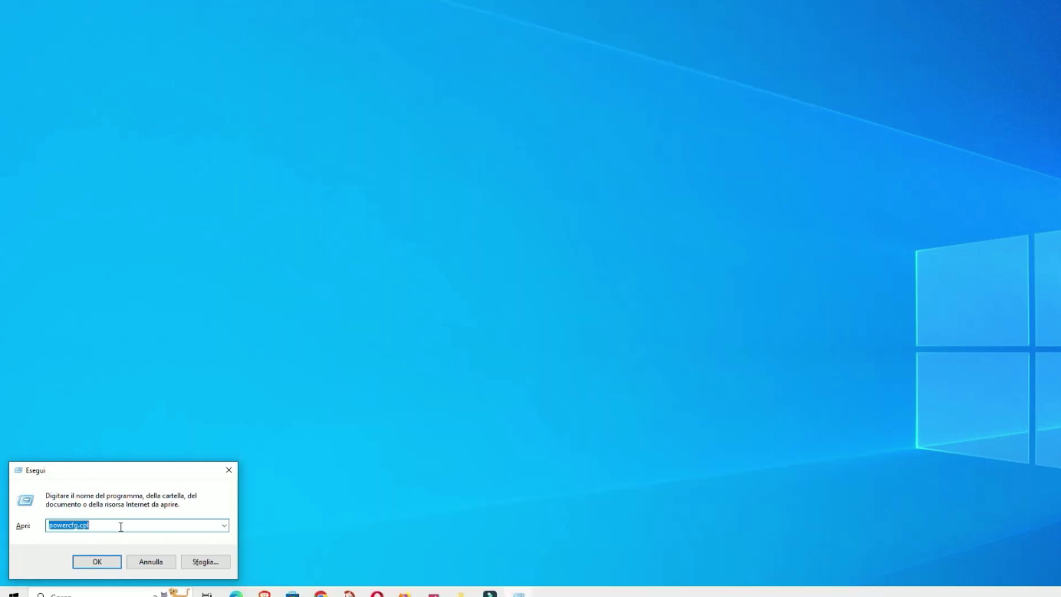
pyautogui.click(121, 527)
pyautogui.doubleClick(126, 527)
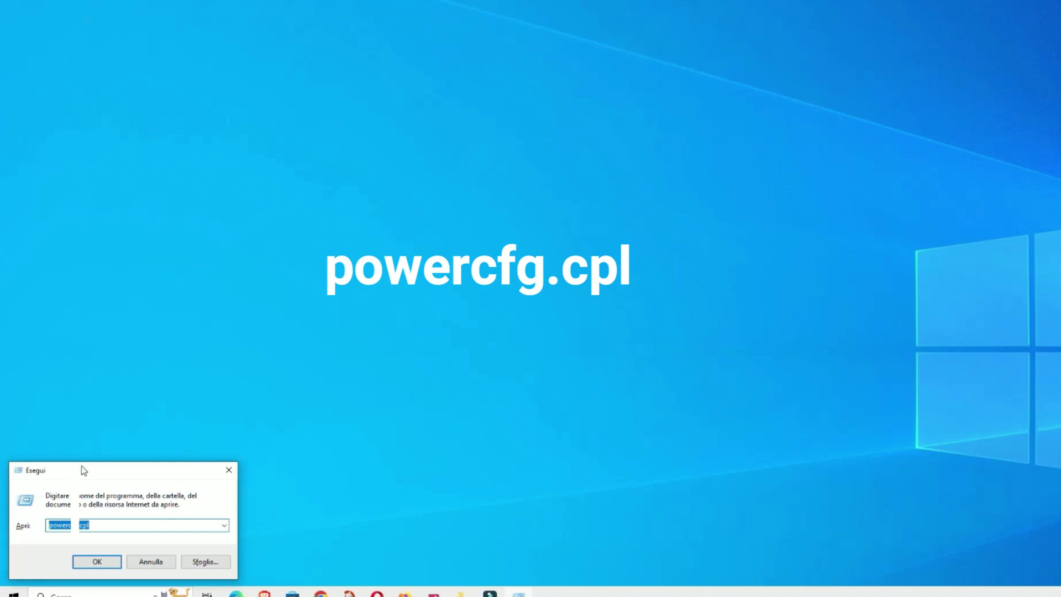
pyautogui.press('Return')
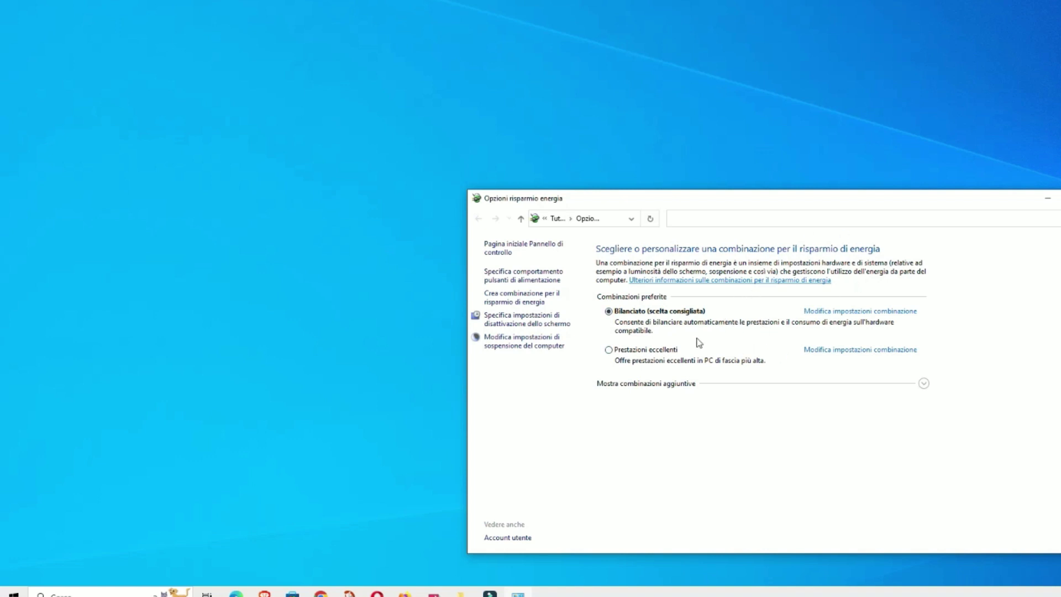
pyautogui.click(630, 354)
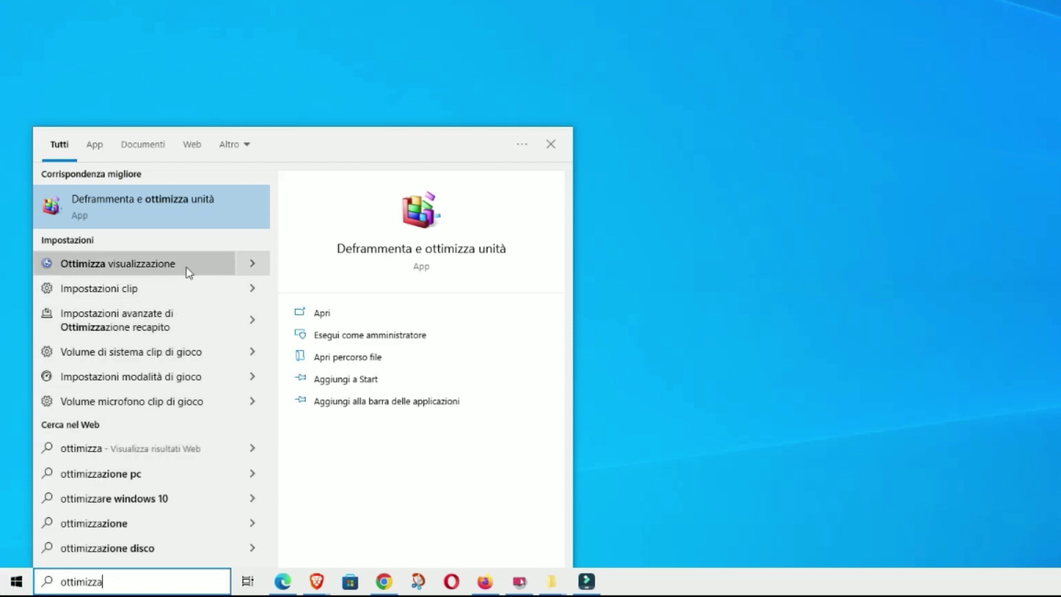
# - Open the Ottimizza visualizzazione settings, keep "Disattiva tutte le animazioni non necessarie (se possibile)" enabled, and confirm
pyautogui.click(187, 267)
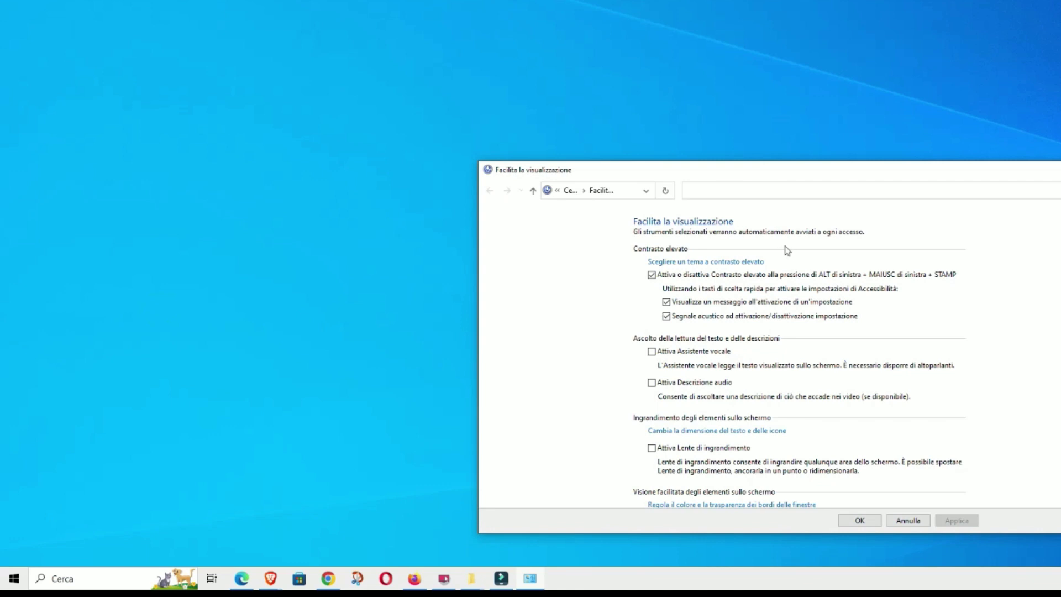
pyautogui.scroll(-4, 801, 312)
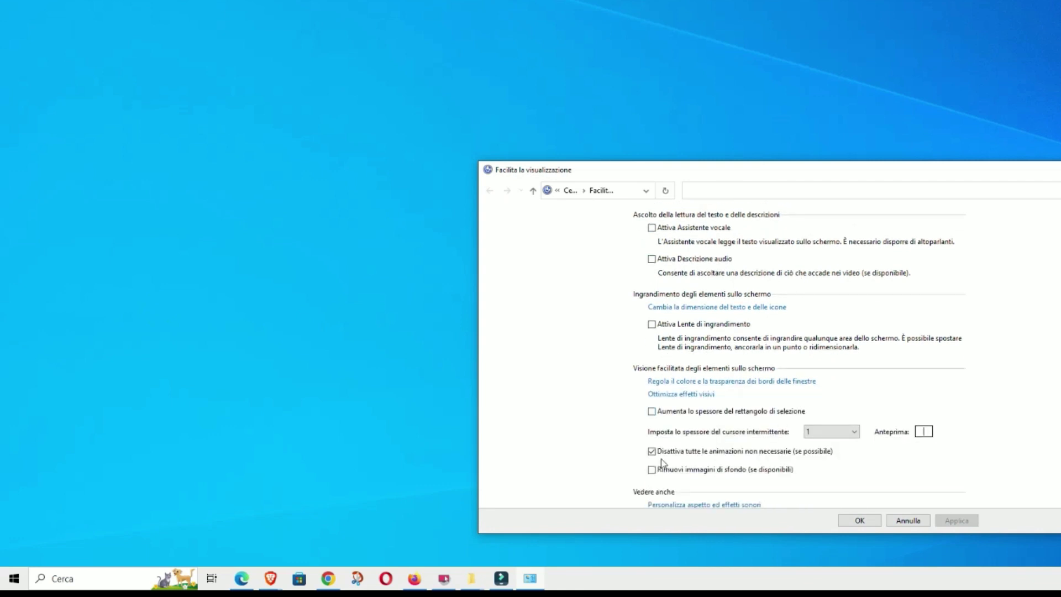
pyautogui.click(693, 453)
pyautogui.click(668, 457)
pyautogui.click(859, 521)
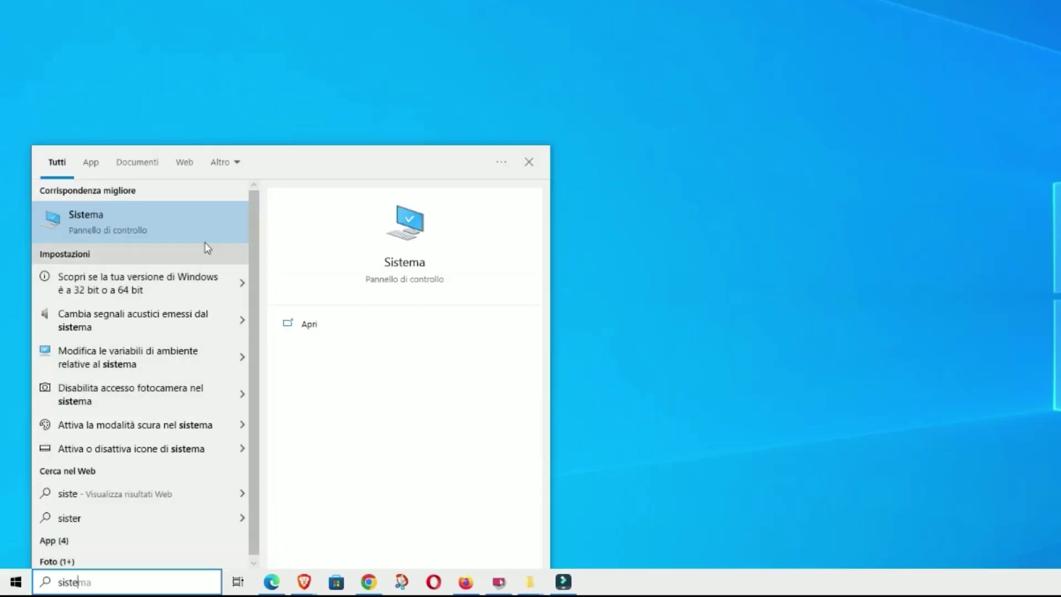
# - Go from the Sistema page to the advanced system settings and open the Prestazioni settings
pyautogui.click(216, 221)
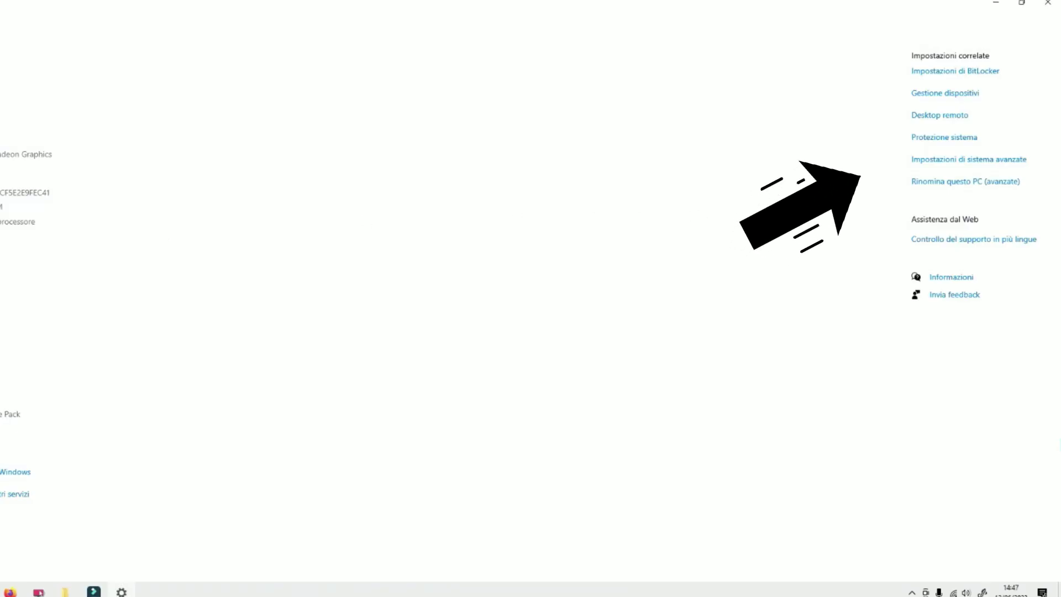
pyautogui.click(937, 166)
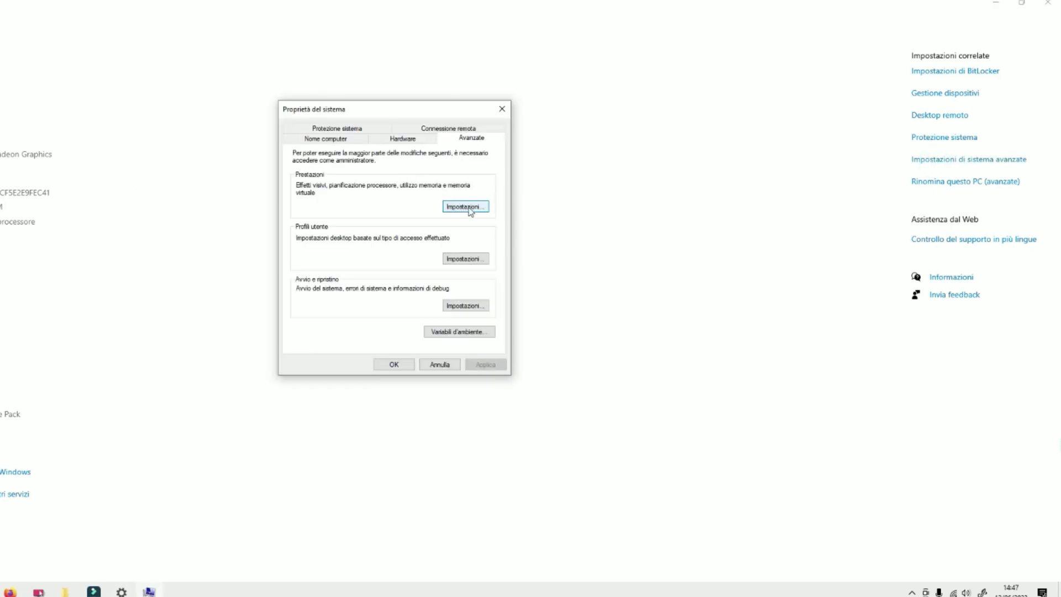
pyautogui.click(469, 211)
pyautogui.click(440, 254)
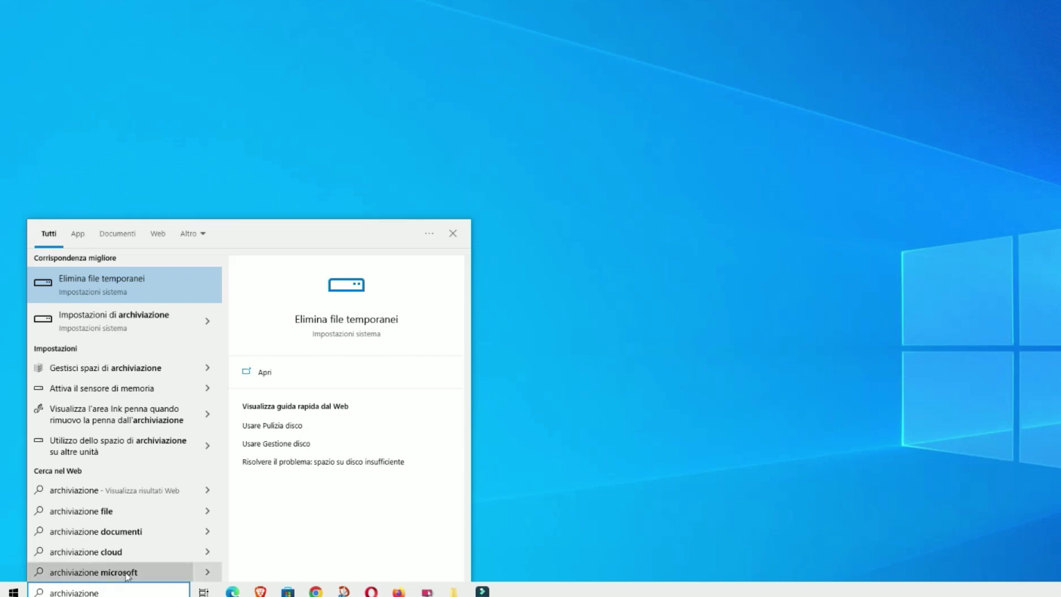
# - Open the Archiviazione settings and toggle Sensore memoria
pyautogui.click(159, 334)
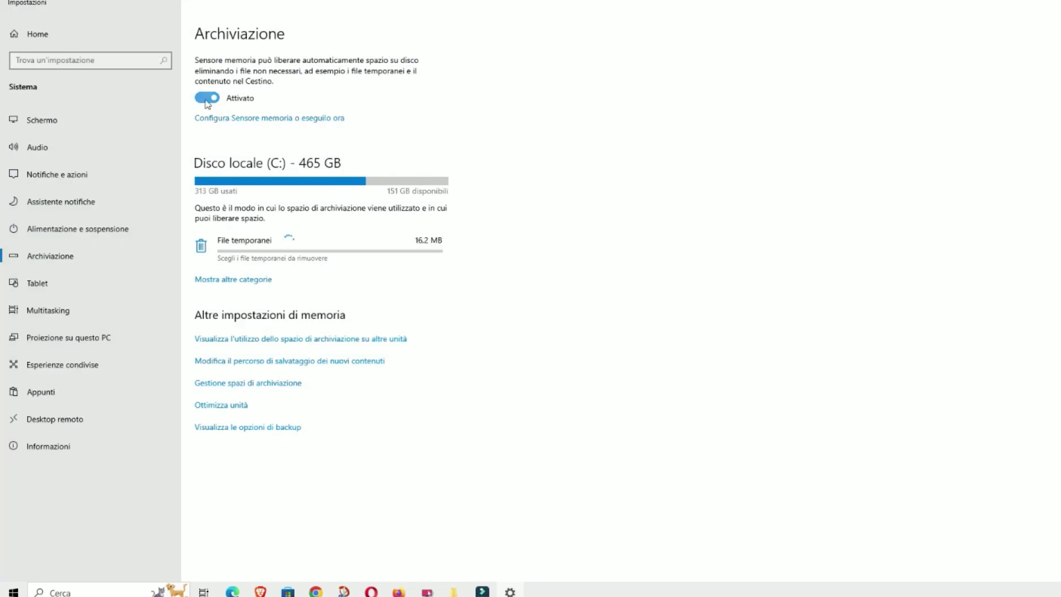
pyautogui.click(211, 104)
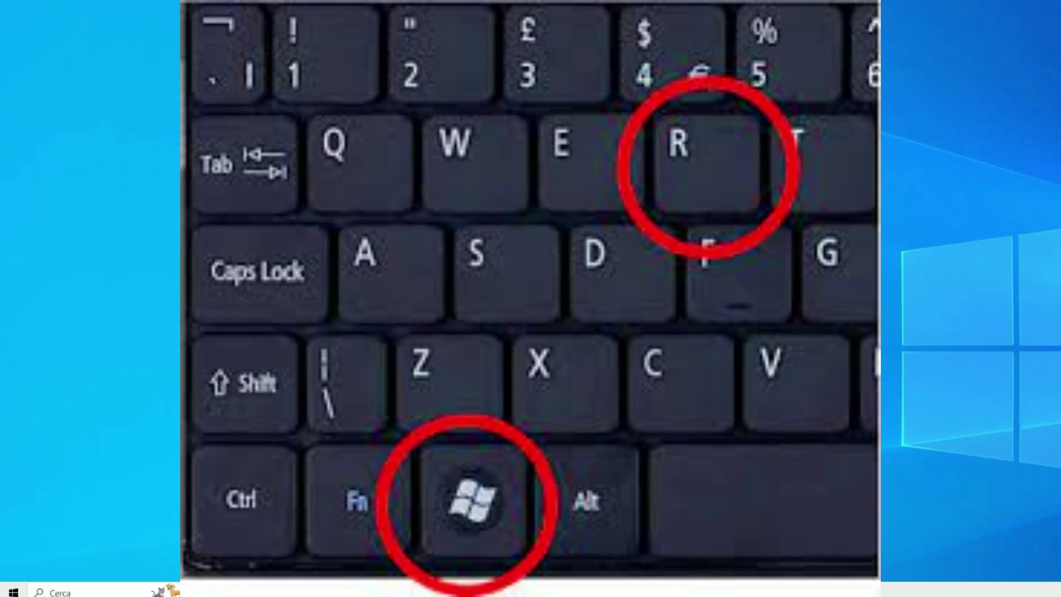
# - Open the Windows Prefetch folder by running prefetch
pyautogui.press('super+r')
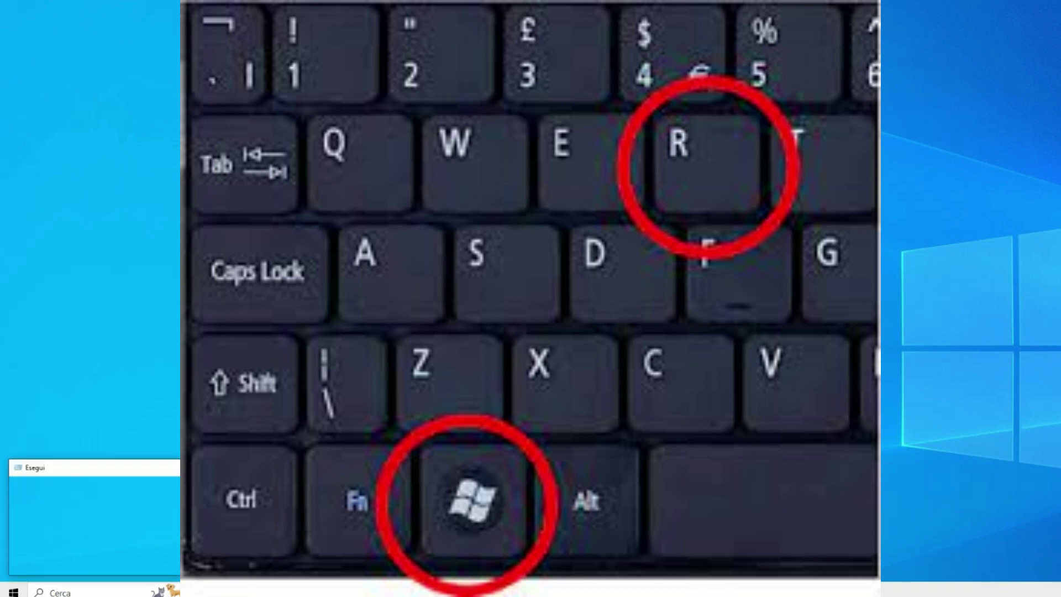
pyautogui.write('p')
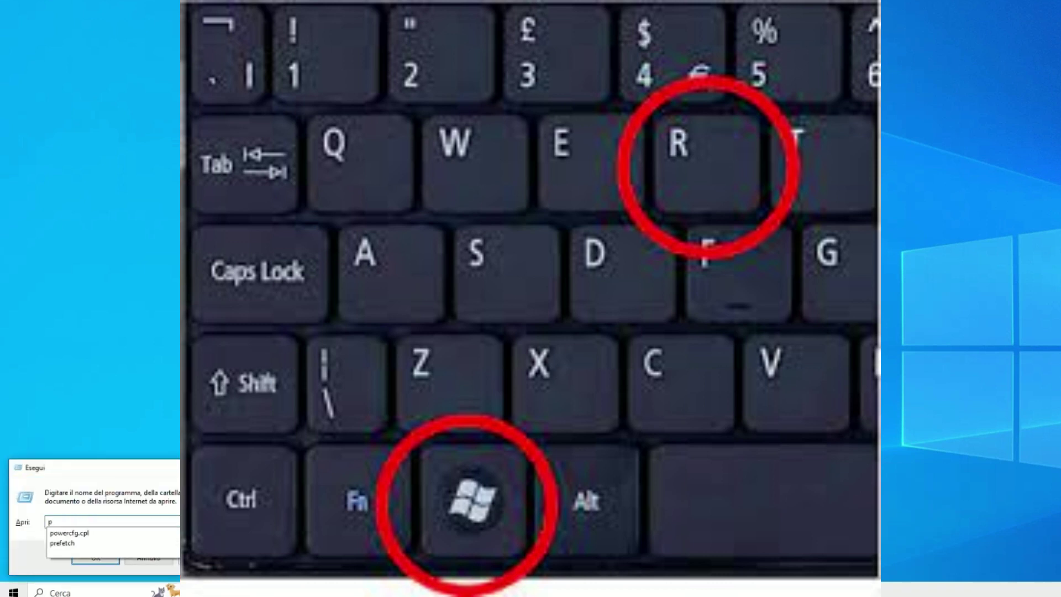
pyautogui.write('re')
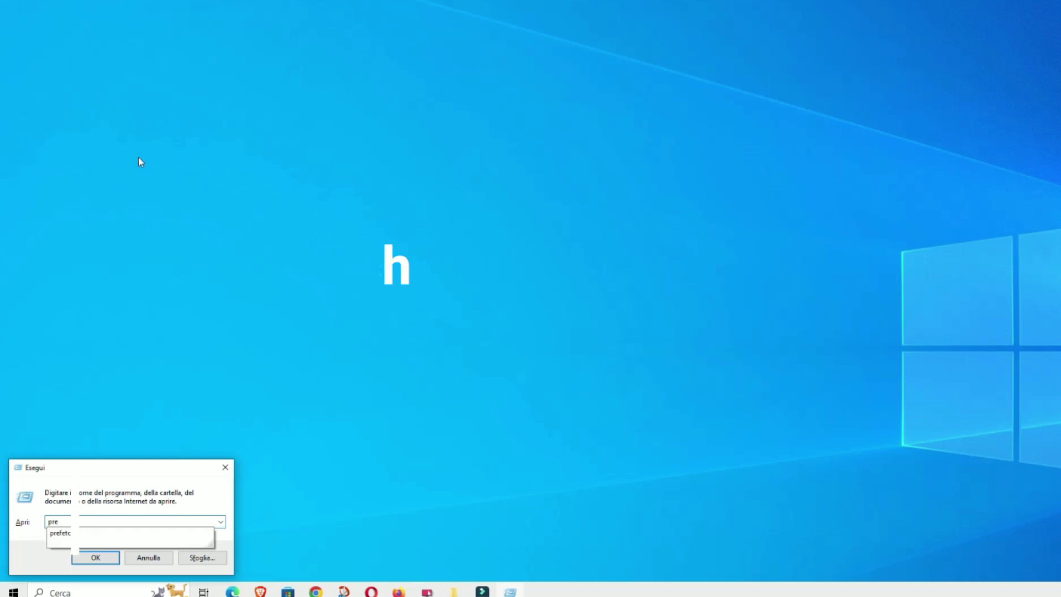
pyautogui.click(136, 533)
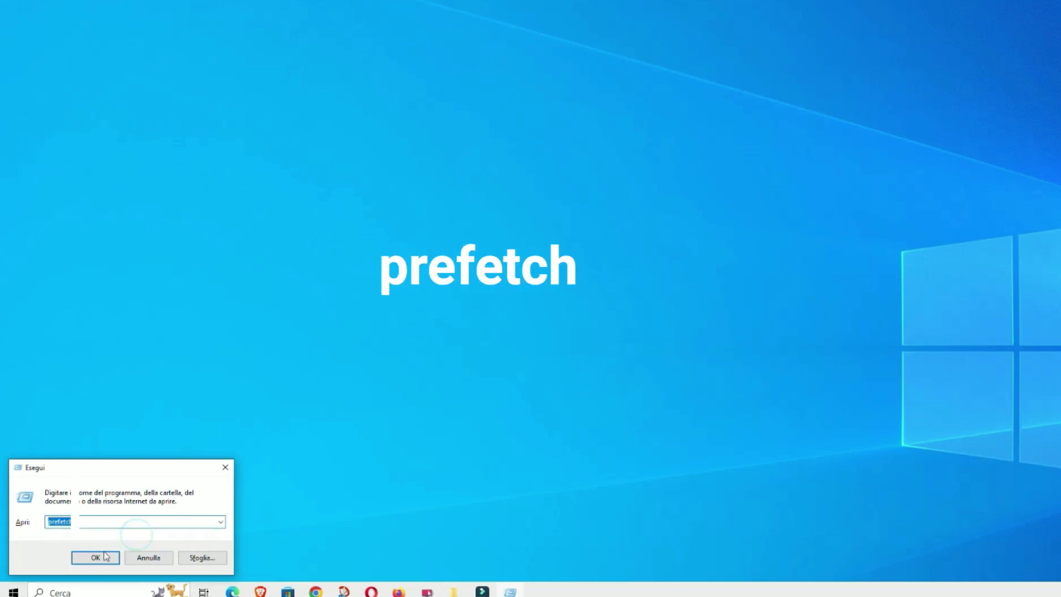
pyautogui.click(104, 559)
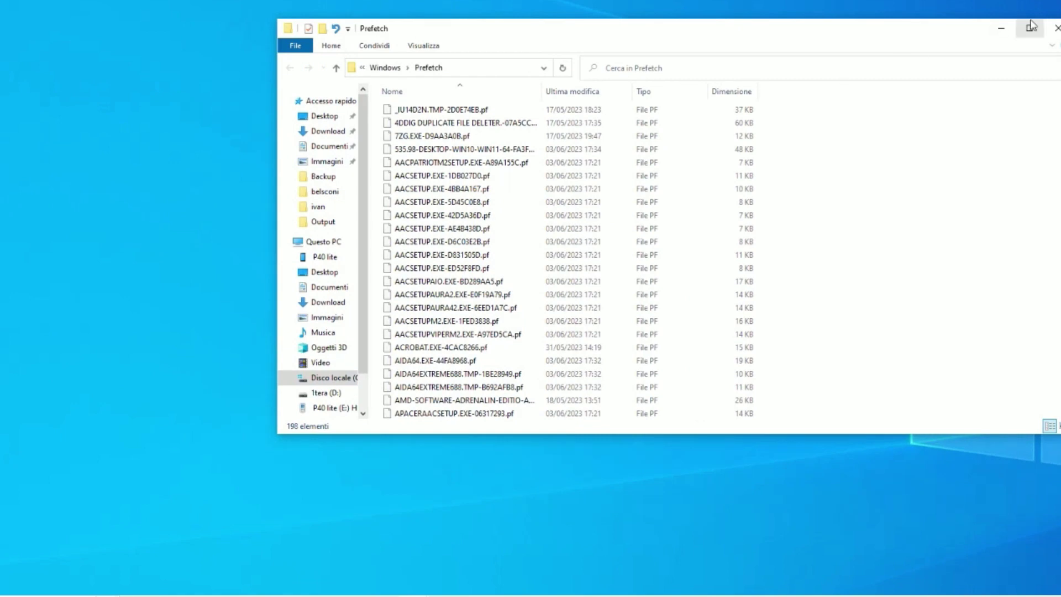
# - Maximize the Prefetch window and delete all its files, cancelling the operation for the file in use
pyautogui.click(1031, 26)
pyautogui.moveTo(414, 30); pyautogui.dragTo(50, 577)
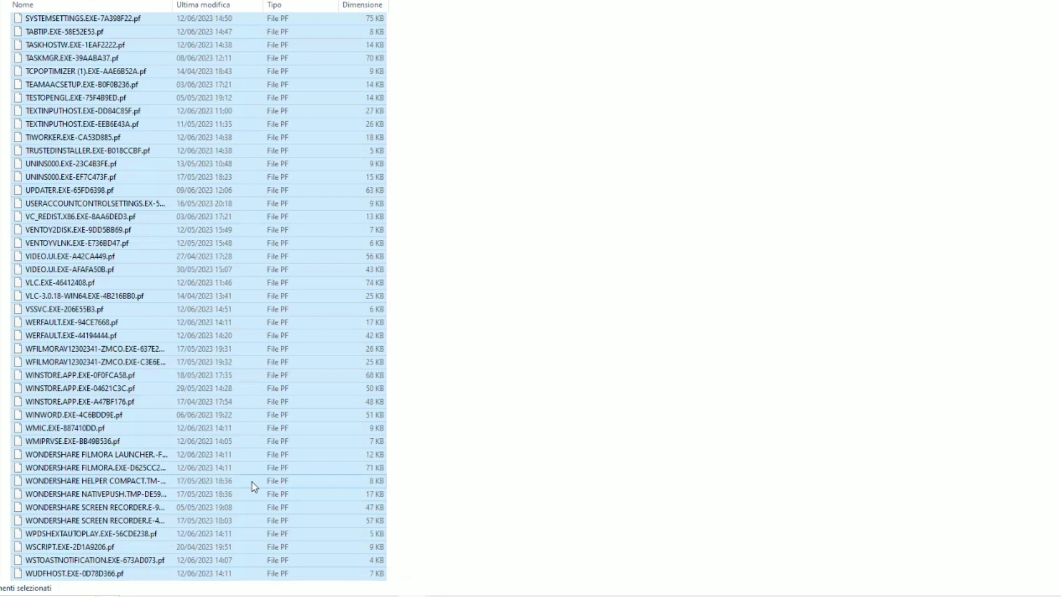
pyautogui.press('Delete')
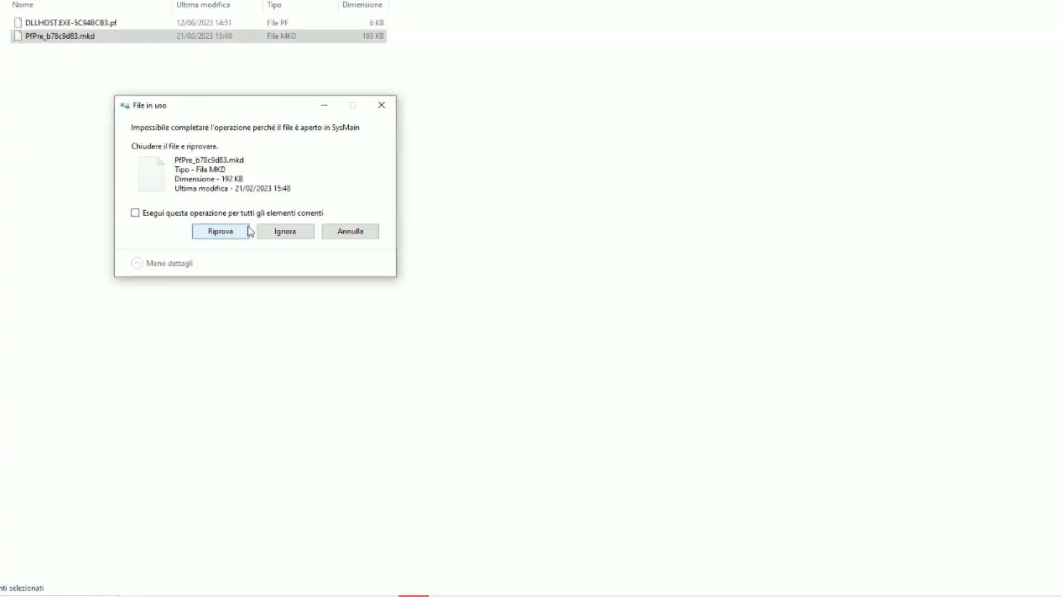
pyautogui.click(346, 235)
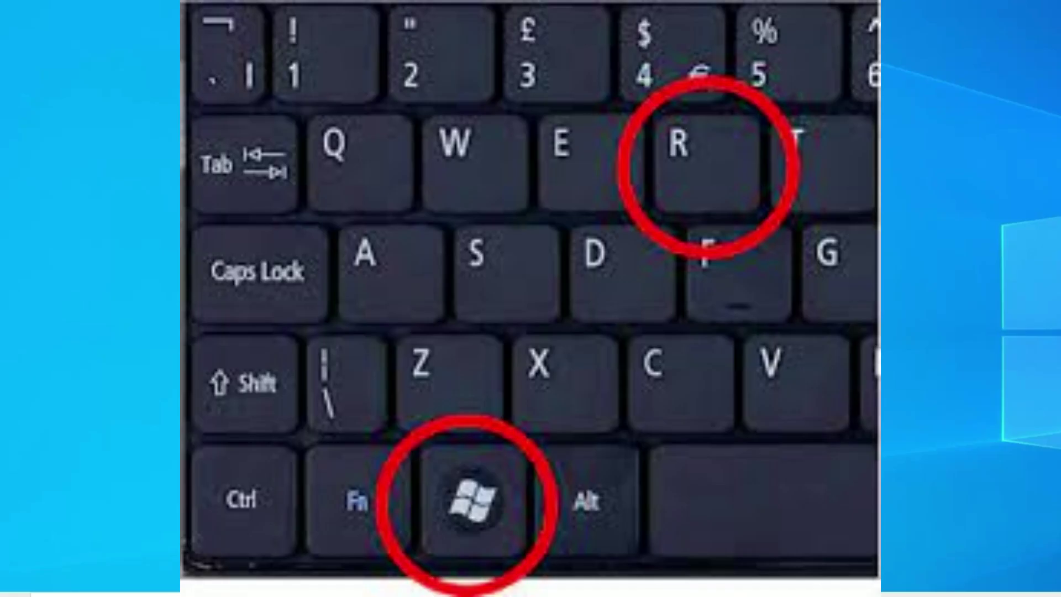
# - Open the Windows Temp folder by running temp
pyautogui.press('super+r')
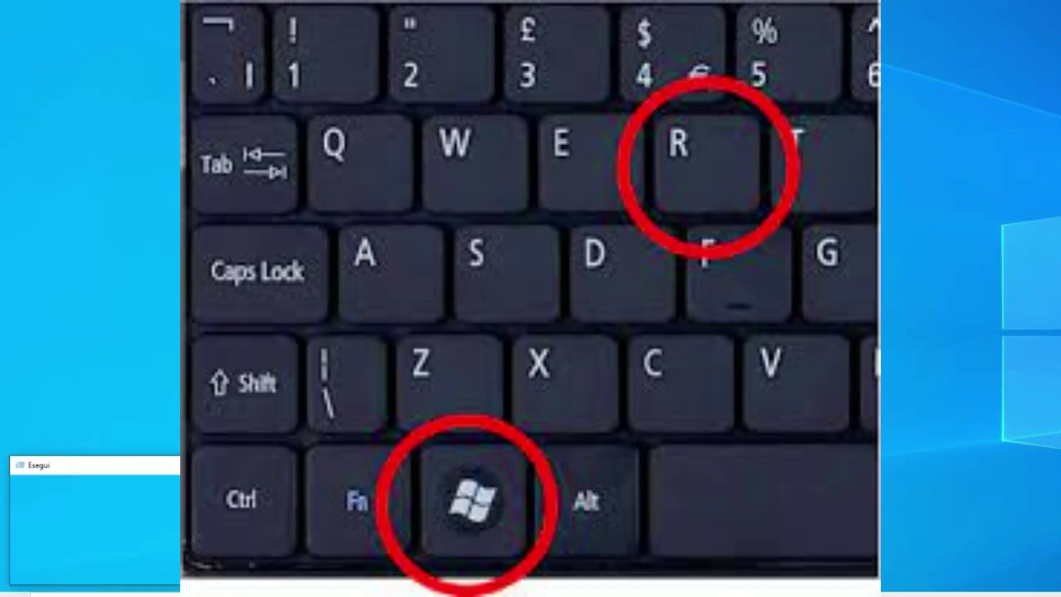
pyautogui.write('temp')
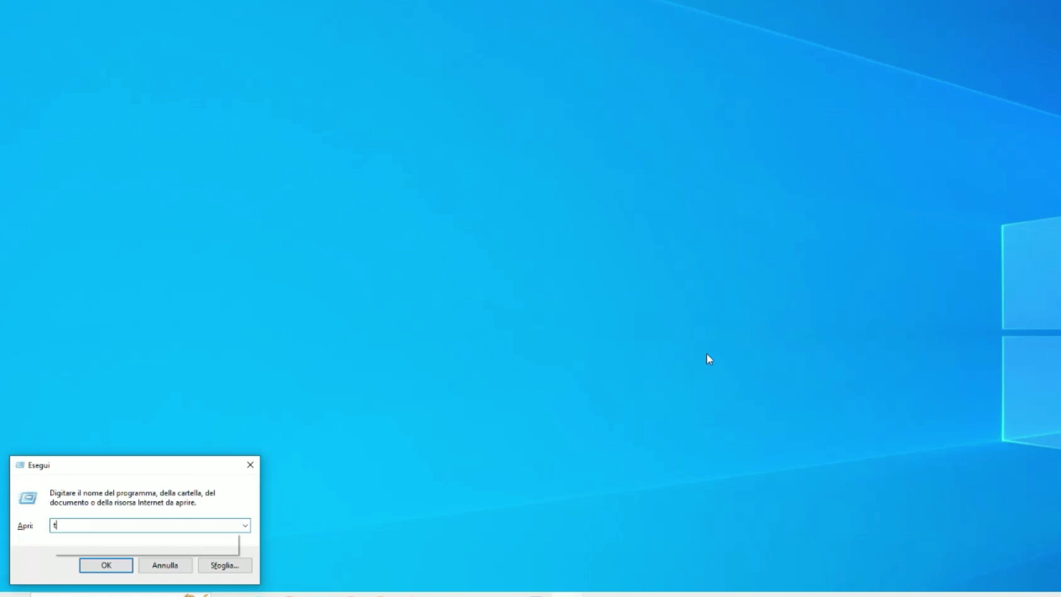
pyautogui.press('Return')
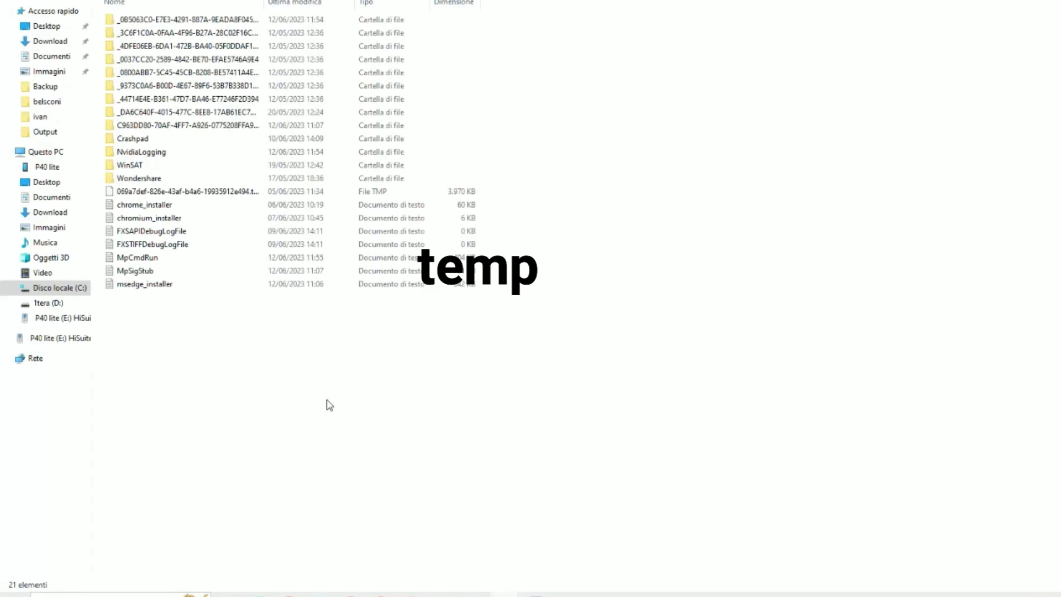
# - Try to delete everything in the Temp folder, ignoring the access-denied item and cancelling at the Wondershare folder in use
pyautogui.moveTo(351, 420); pyautogui.dragTo(137, 19)
pyautogui.press('Delete')
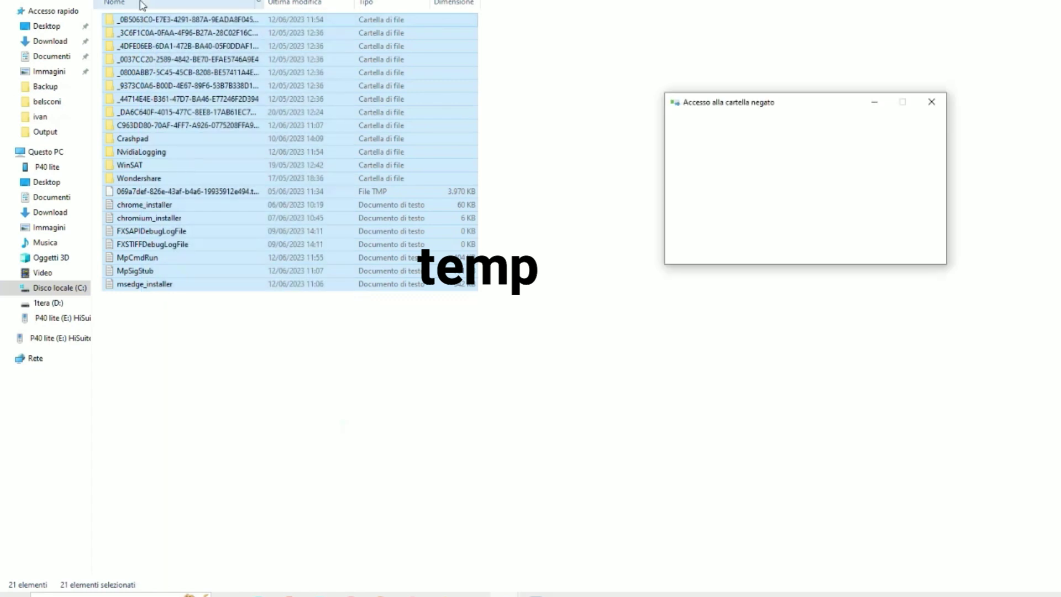
pyautogui.hotkey('alt', 'i')
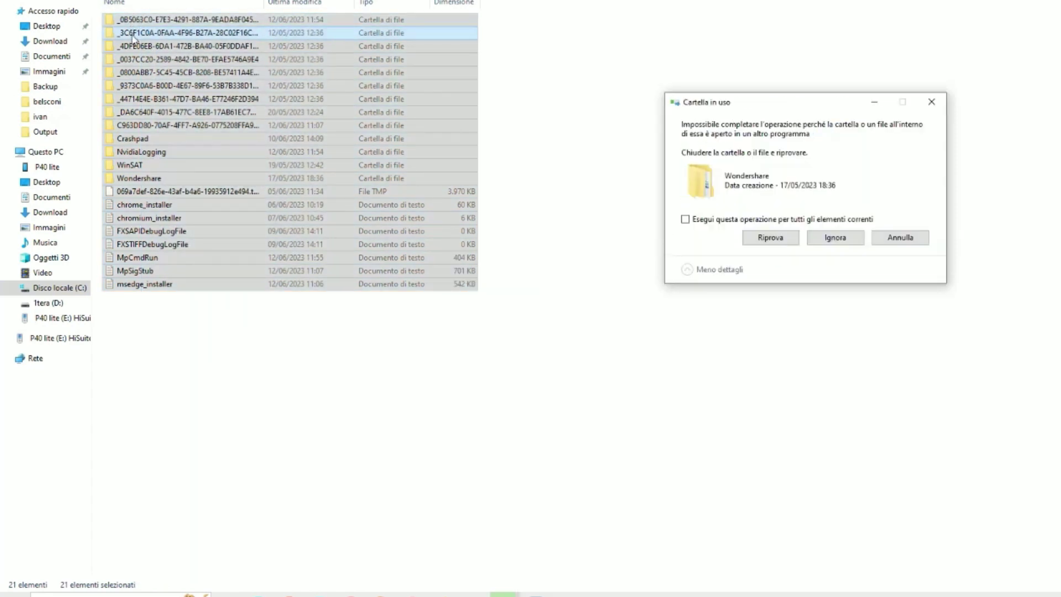
pyautogui.click(899, 239)
pyautogui.click(897, 238)
pyautogui.click(888, 233)
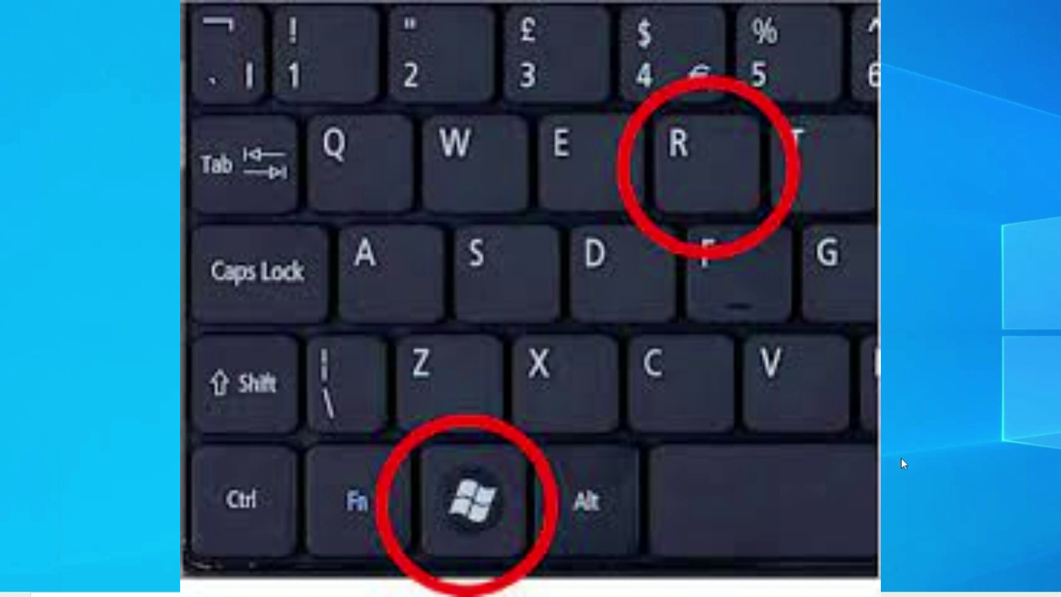
# - Run msconfig and open Gestione attività from its Avvio section to manage the startup programs
pyautogui.press('super+r')
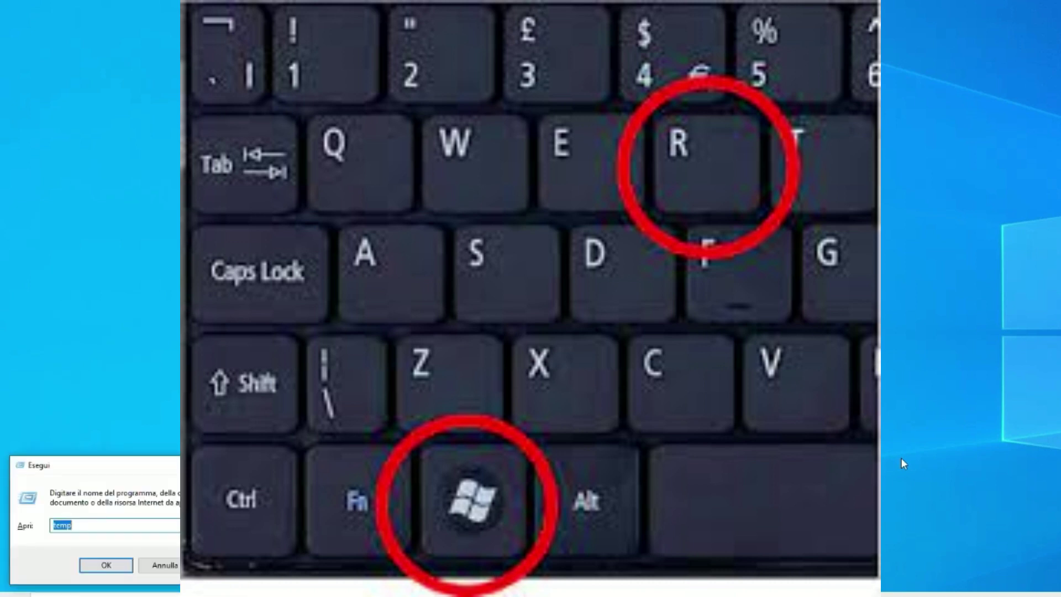
pyautogui.write('msco')
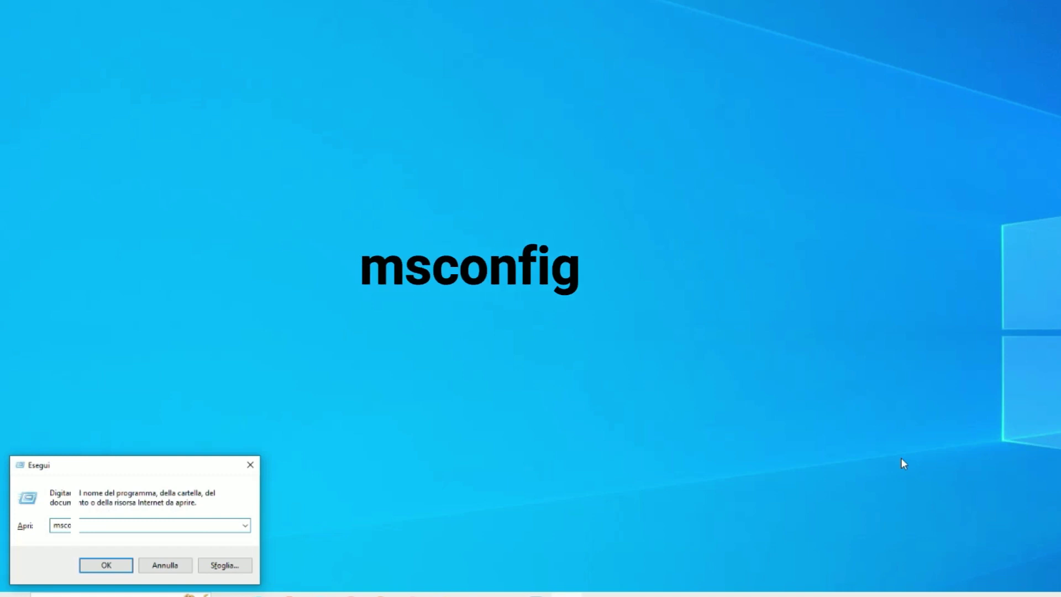
pyautogui.press('Return')
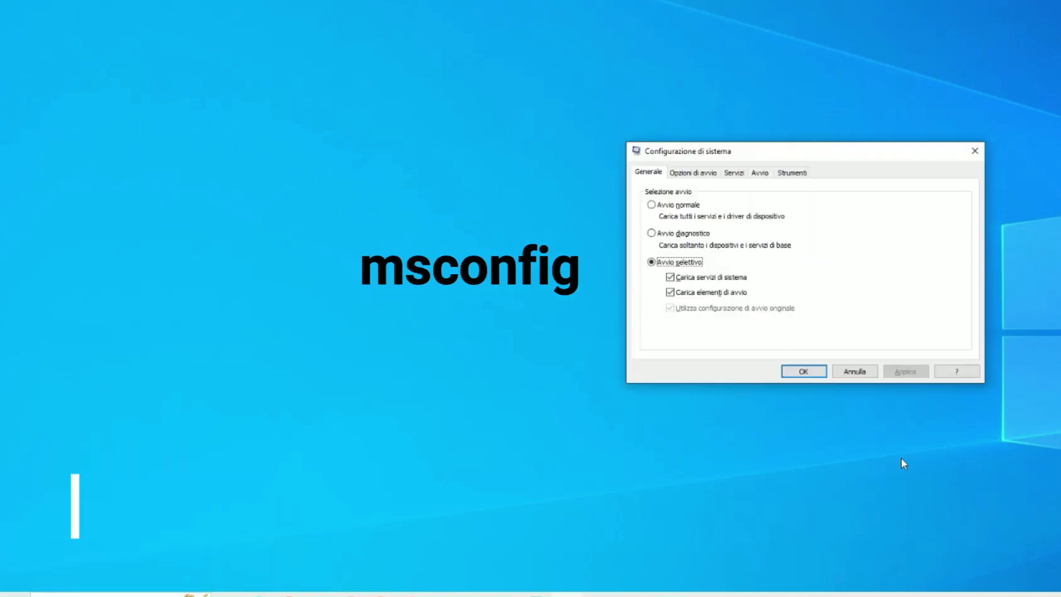
pyautogui.click(759, 175)
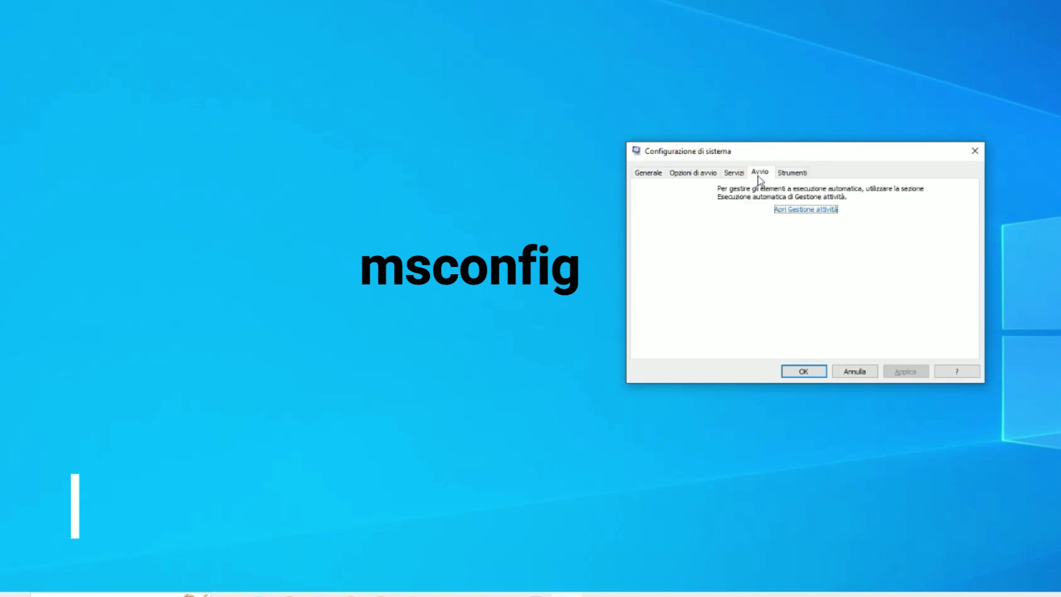
pyautogui.click(792, 211)
pyautogui.moveTo(1039, 180); pyautogui.dragTo(855, 131)
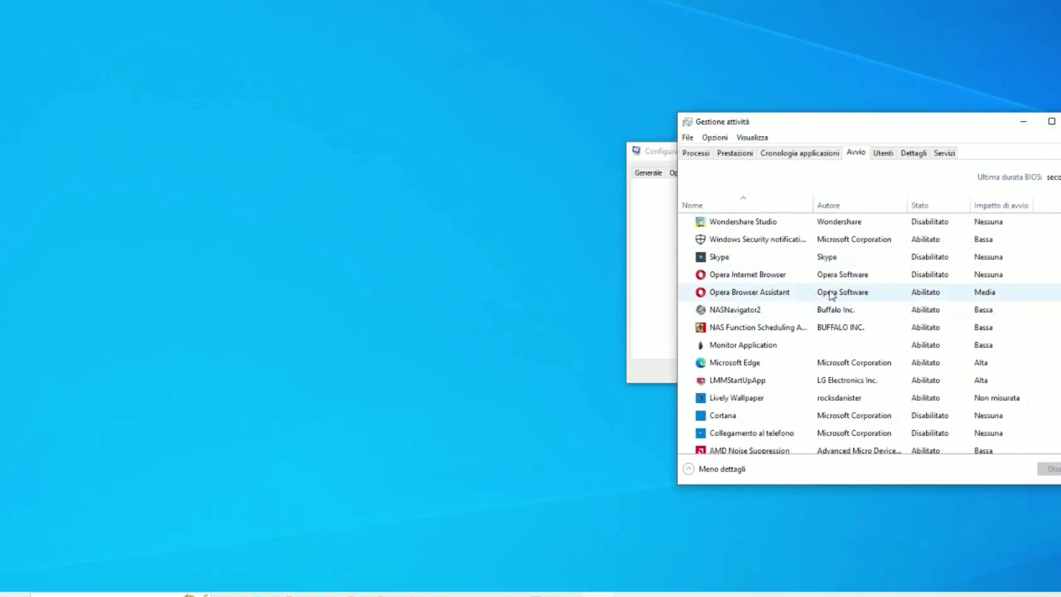
# - Disable the Adobe Reader and Acrobat entry in the list of startup programs
pyautogui.scroll(-2, 837, 295)
pyautogui.scroll(1, 846, 340)
pyautogui.scroll(-1, 848, 382)
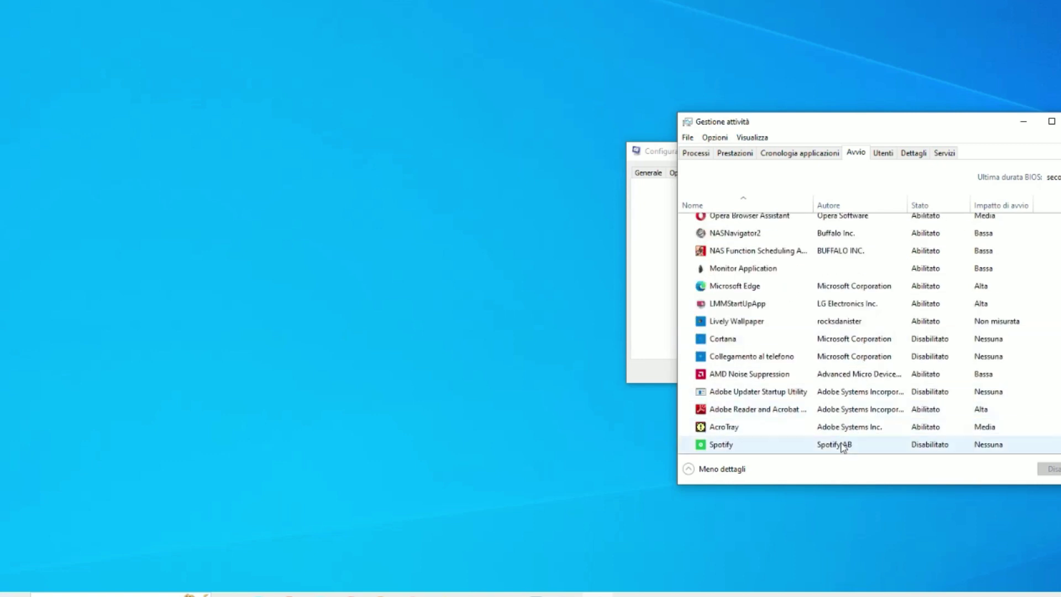
pyautogui.rightClick(745, 425)
pyautogui.click(720, 426)
pyautogui.click(726, 414)
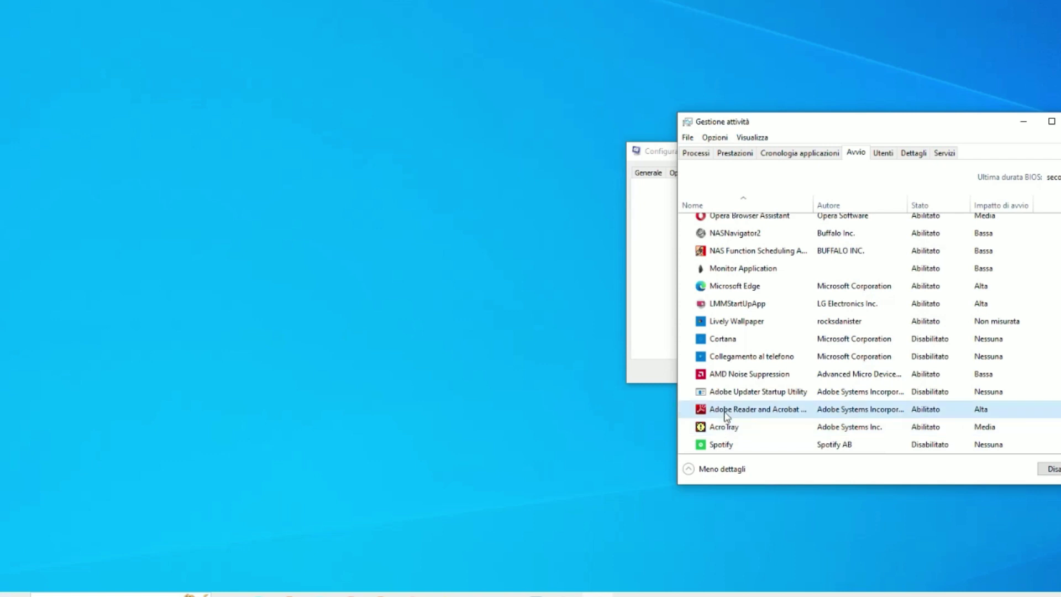
pyautogui.rightClick(725, 412)
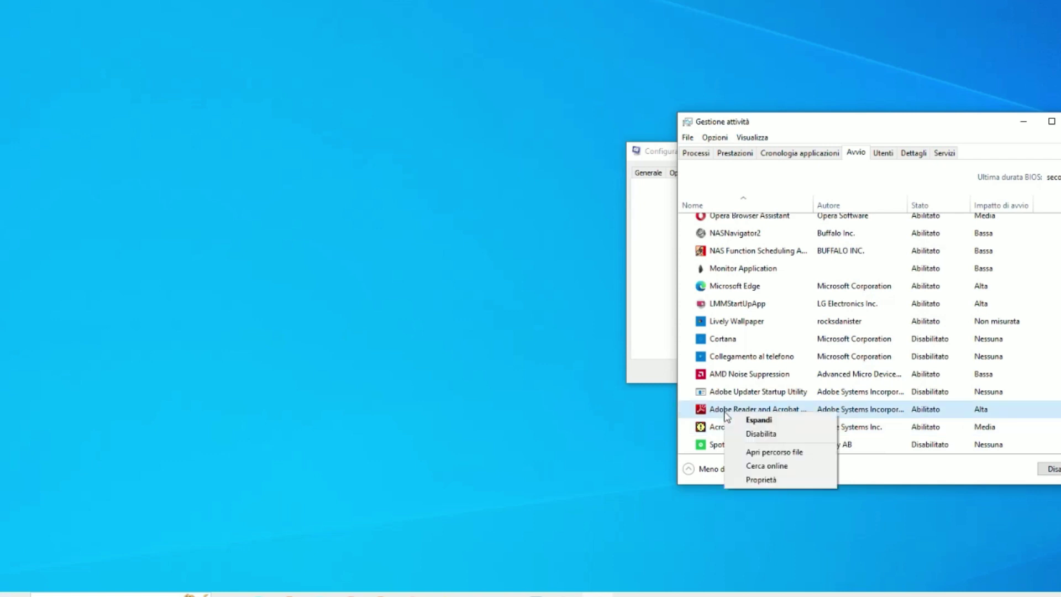
pyautogui.click(776, 436)
# - Disable Opera Browser Assistant in the list of startup programs
pyautogui.scroll(1, 752, 266)
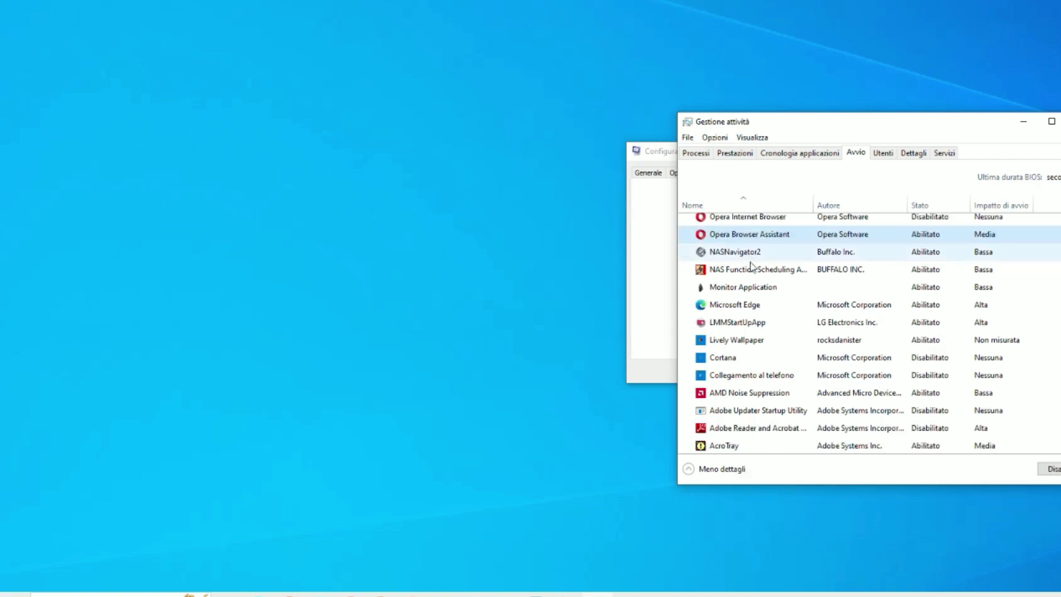
pyautogui.rightClick(759, 235)
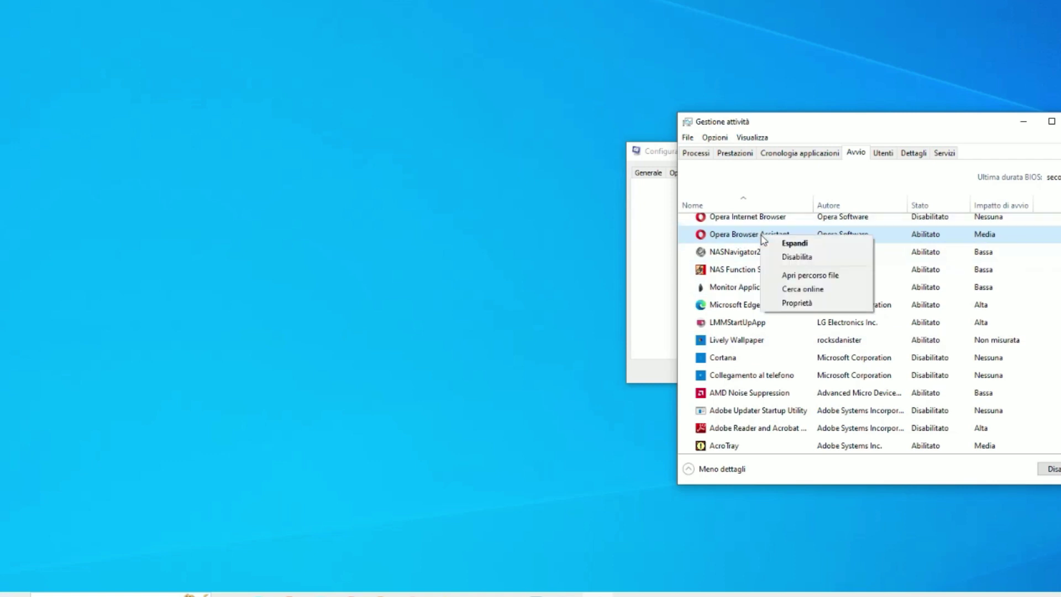
pyautogui.click(827, 259)
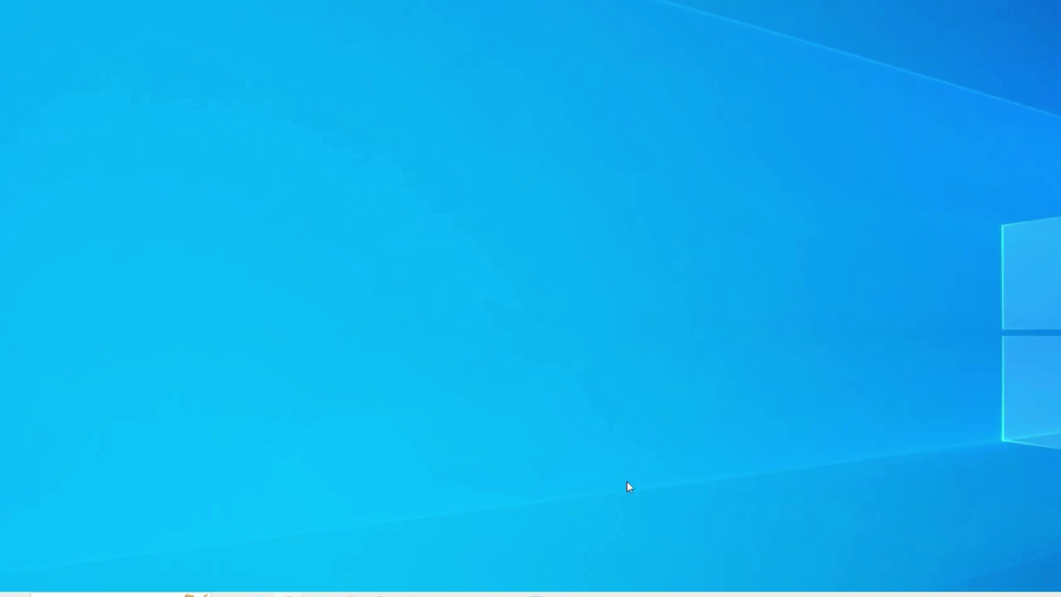